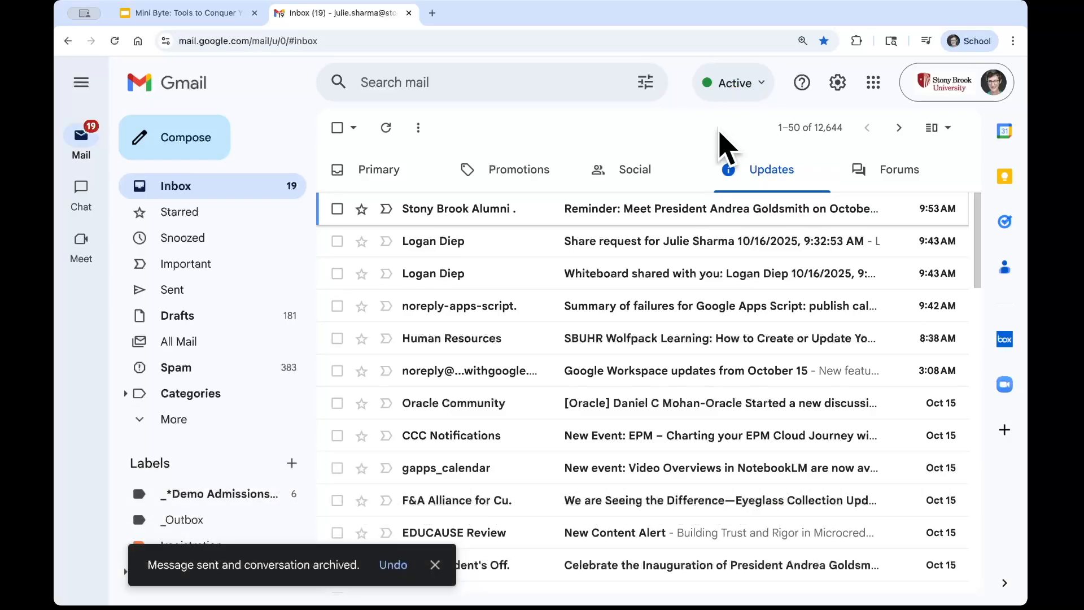
# - Enable Auto-advance in the advanced mail settings and save the changes
pyautogui.click(838, 83)
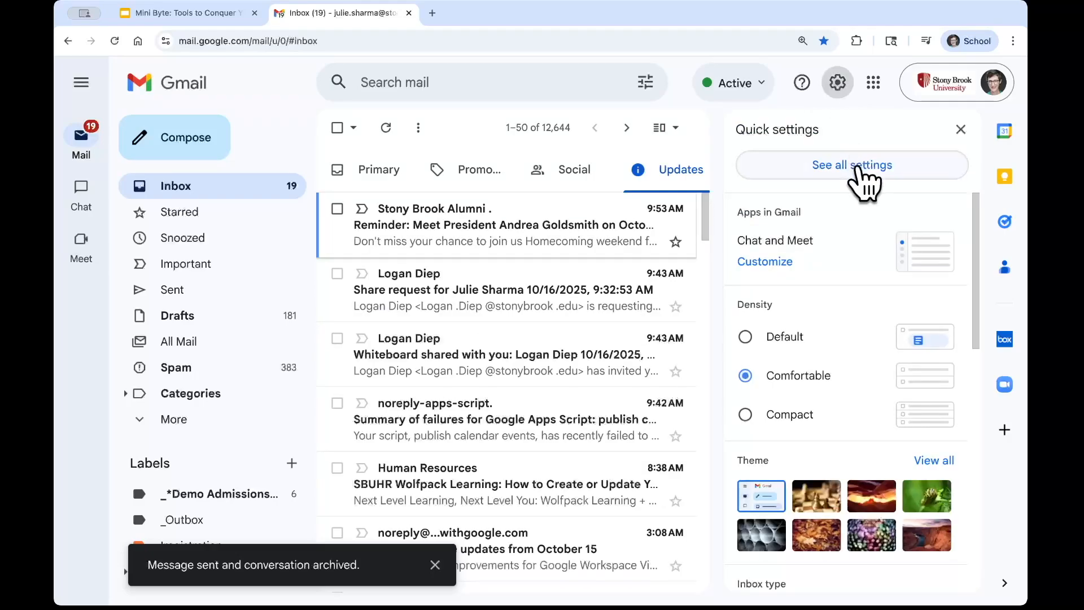
pyautogui.click(863, 182)
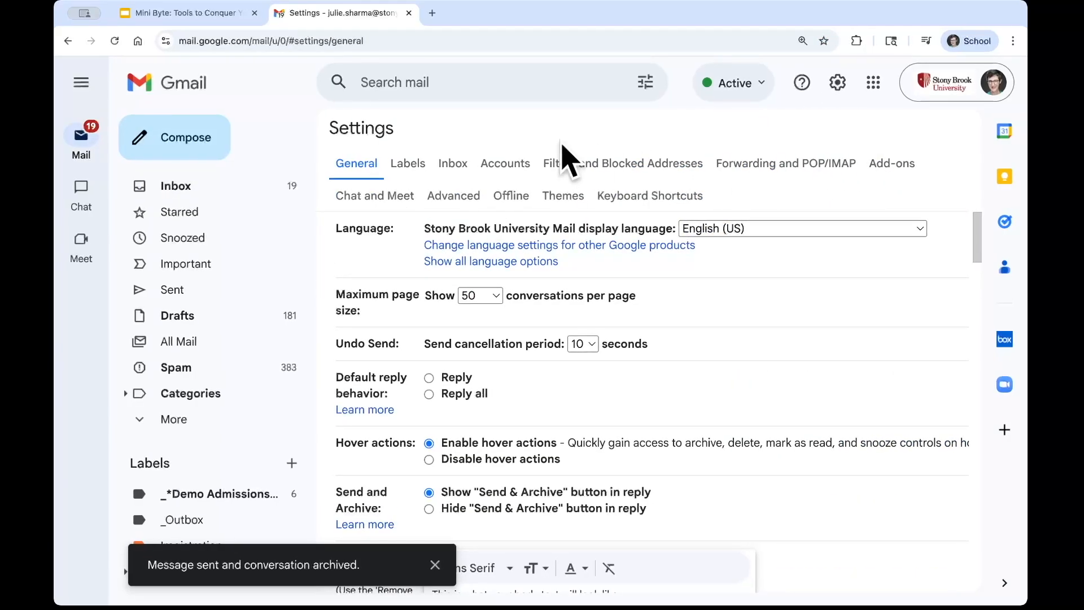
pyautogui.click(457, 195)
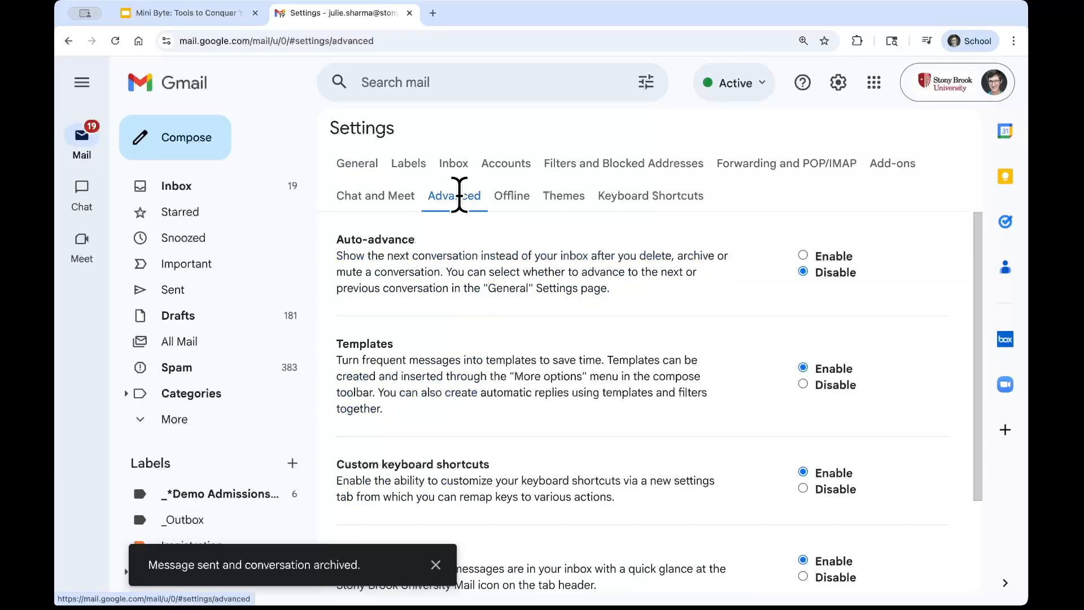
pyautogui.moveTo(415, 239); pyautogui.dragTo(337, 239)
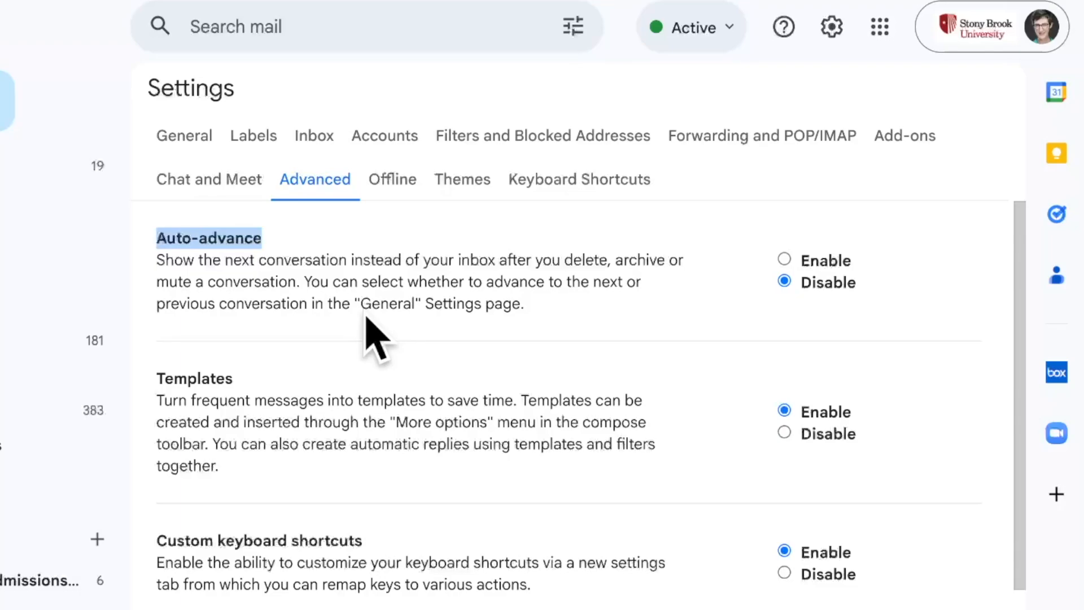
pyautogui.click(784, 259)
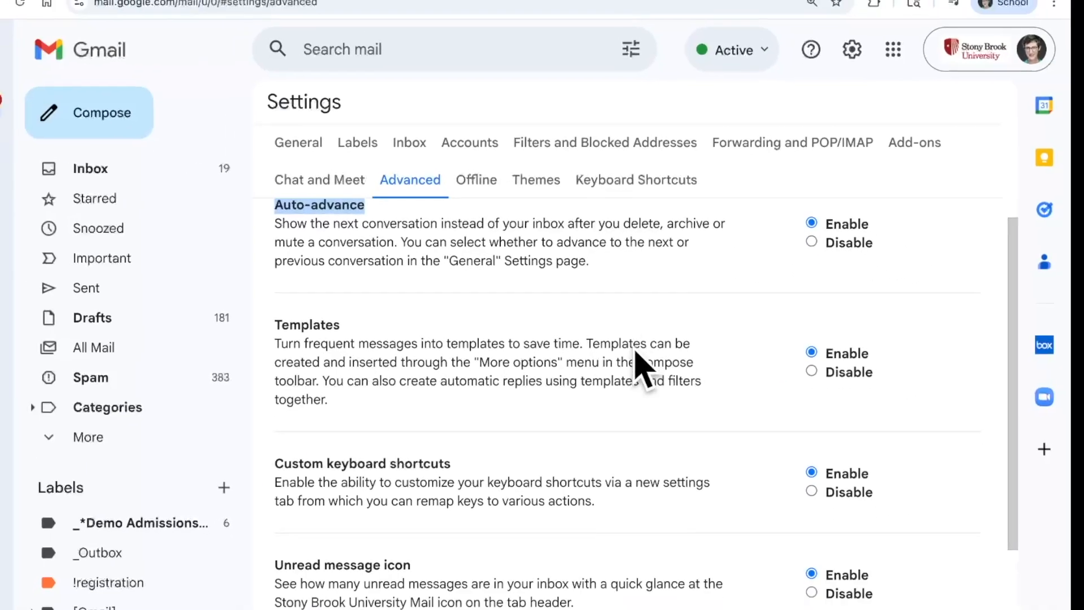
pyautogui.scroll(-3, 621, 396)
pyautogui.click(599, 537)
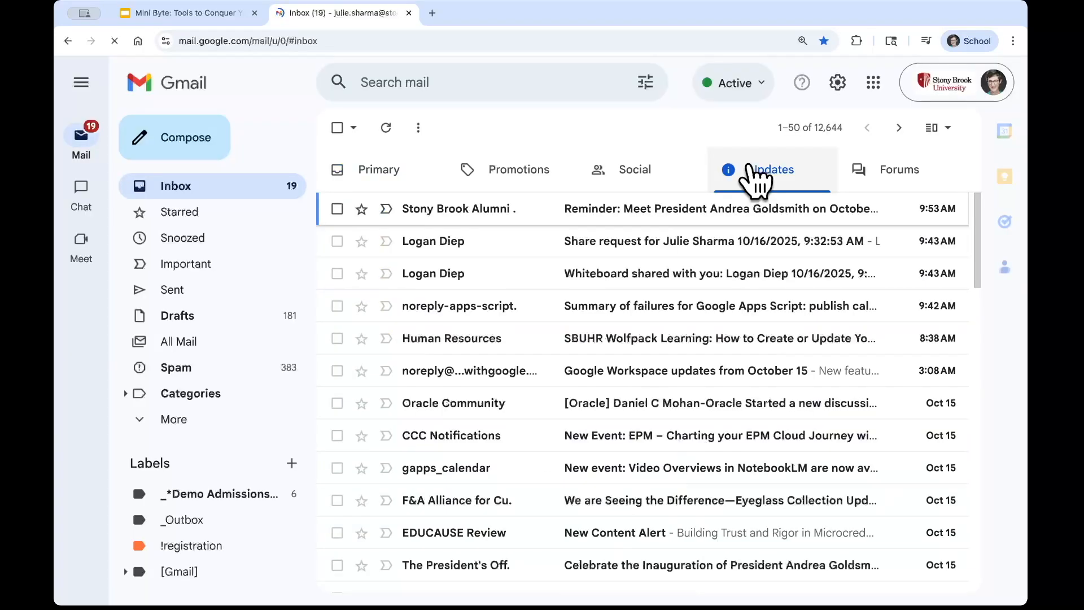
# - Forward the Stony Brook Alumni reminder to DoIT Training with the note "Take a look at this article", archiving the conversation on sending
pyautogui.click(532, 217)
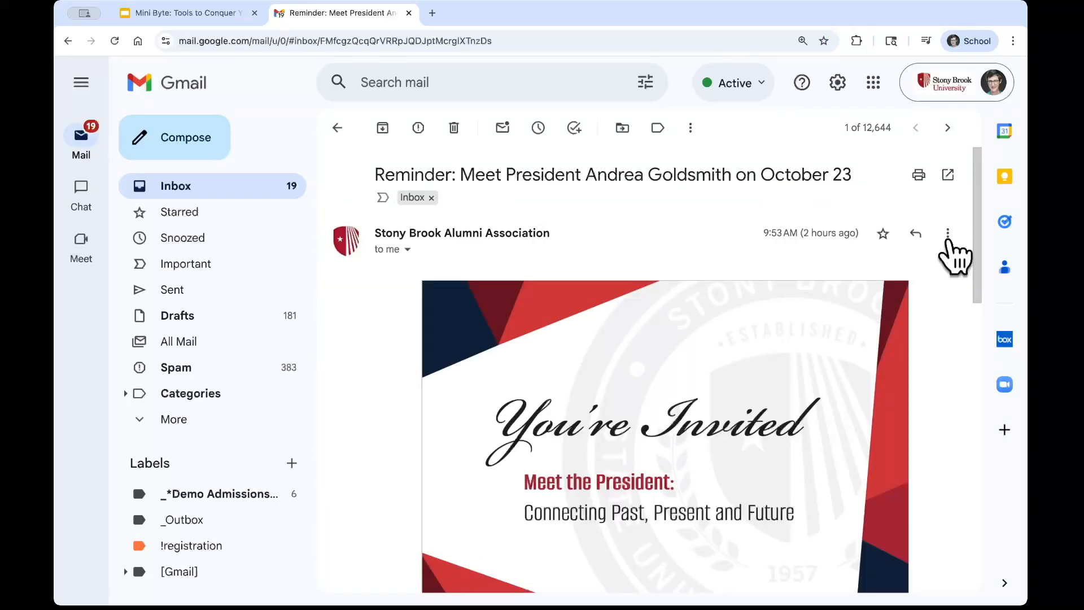
pyautogui.click(947, 233)
pyautogui.click(851, 297)
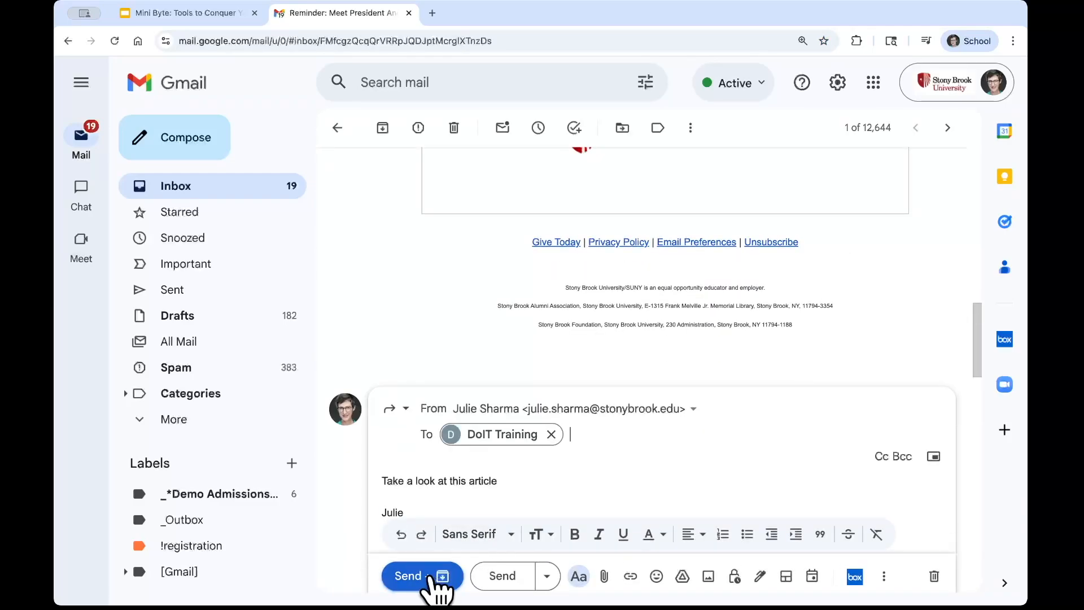
pyautogui.click(432, 575)
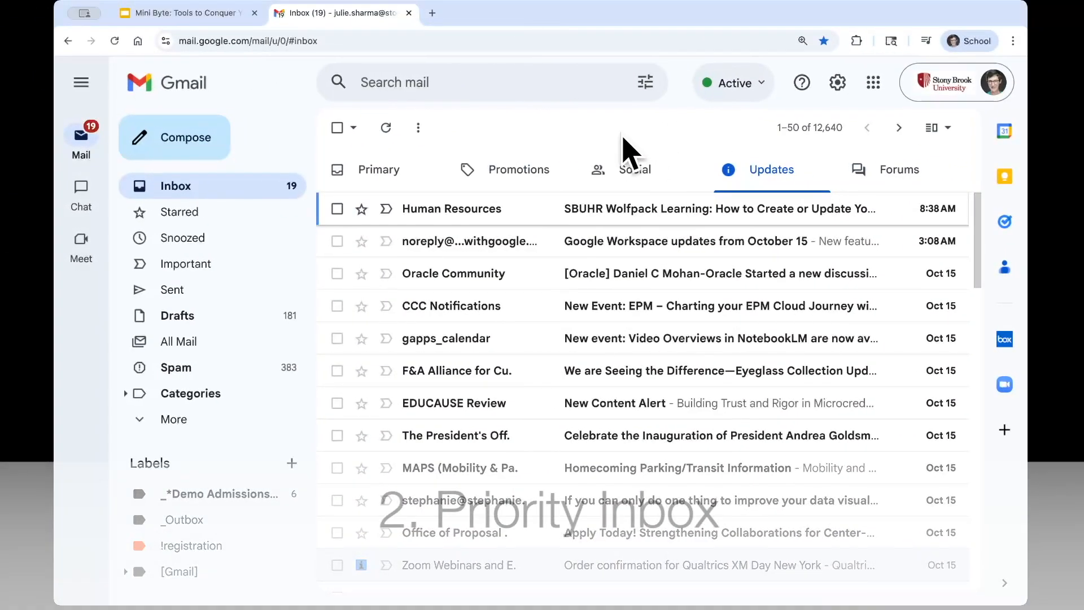
# - View the emails labelled _*Demo Admissions Emails and change the inbox type to Priority Inbox
pyautogui.click(248, 497)
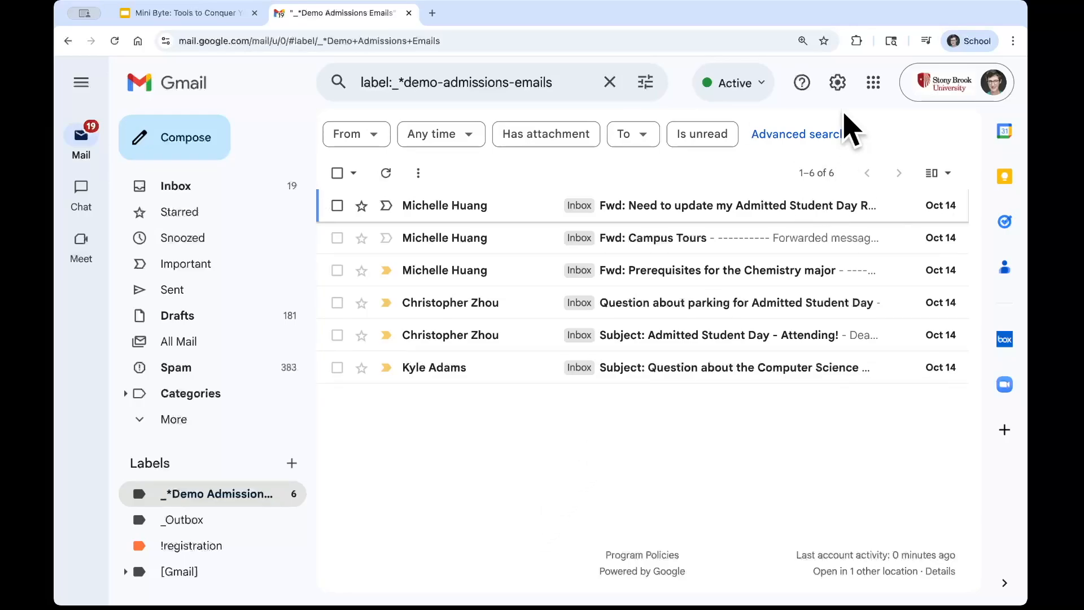
pyautogui.click(837, 84)
pyautogui.scroll(-5, 841, 346)
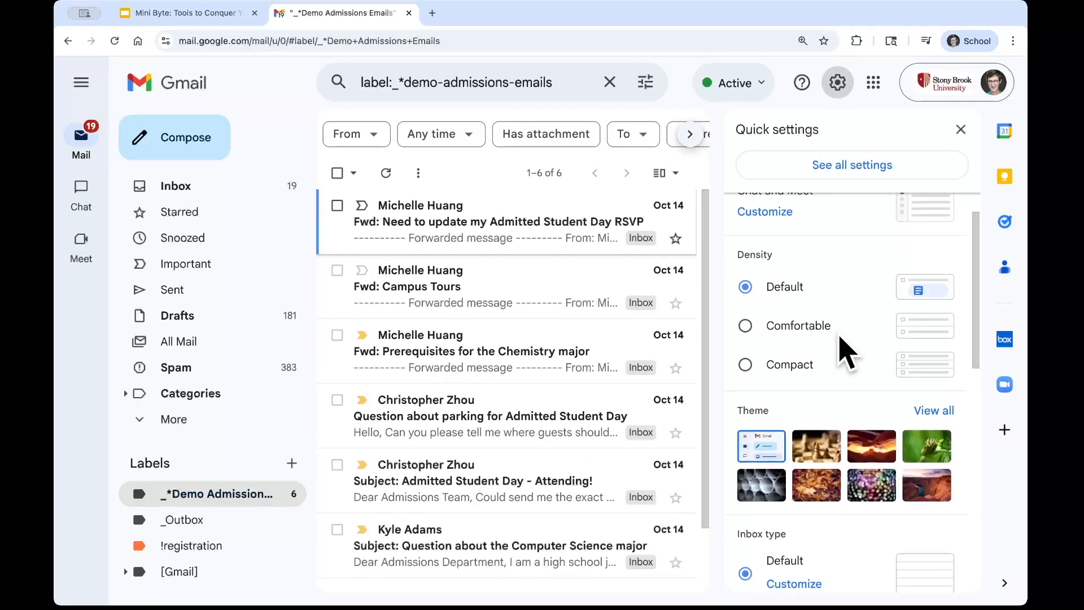
pyautogui.scroll(-1, 841, 347)
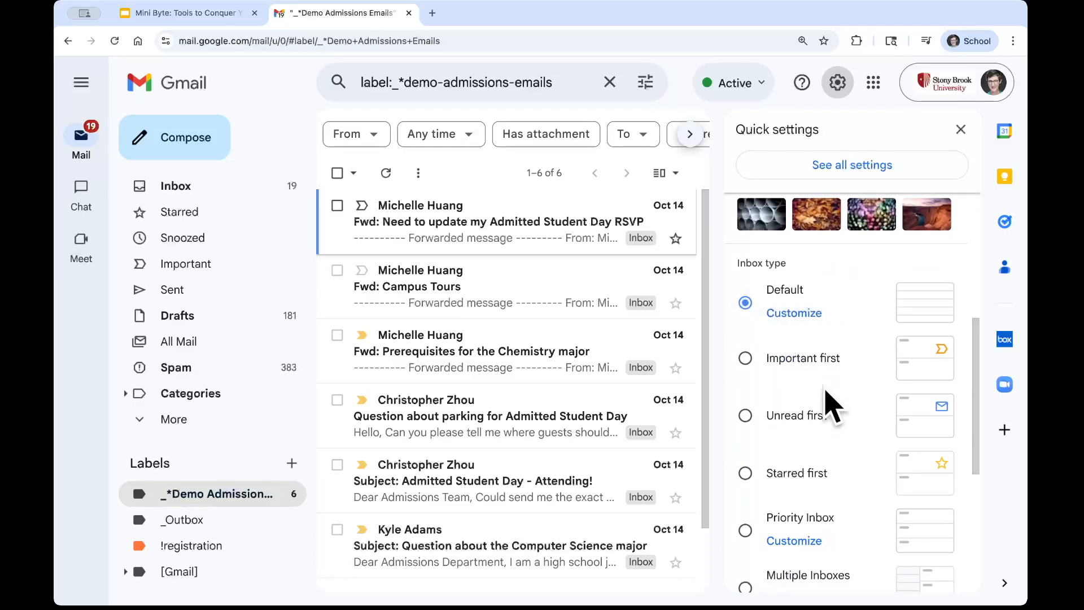
pyautogui.scroll(-2, 880, 395)
pyautogui.click(745, 454)
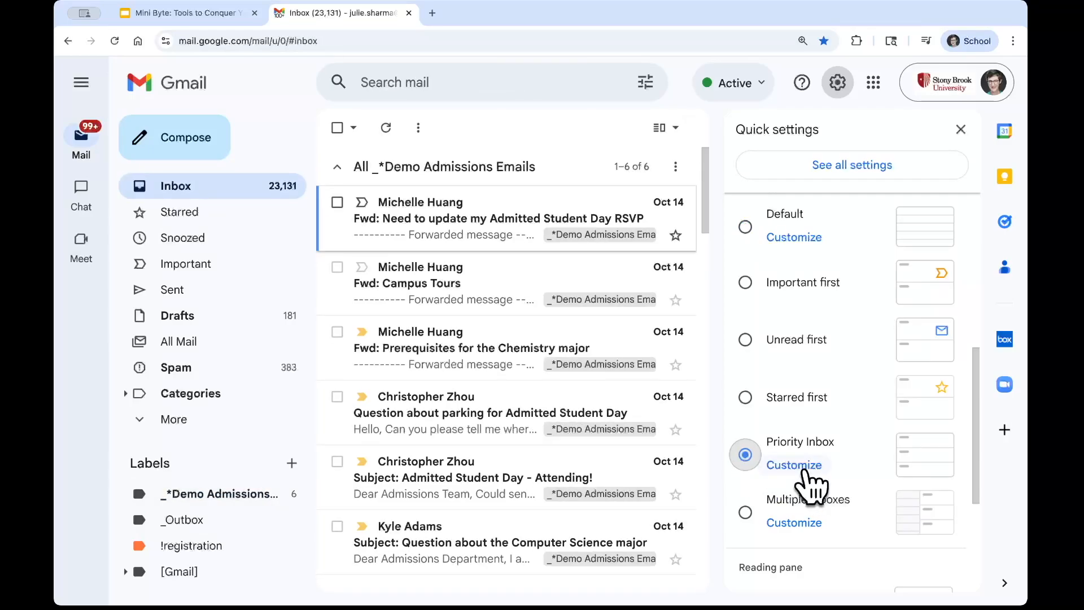
# - Customize the Priority Inbox so its first section shows all mail from the _*Demo Admissions Emails label
pyautogui.click(804, 469)
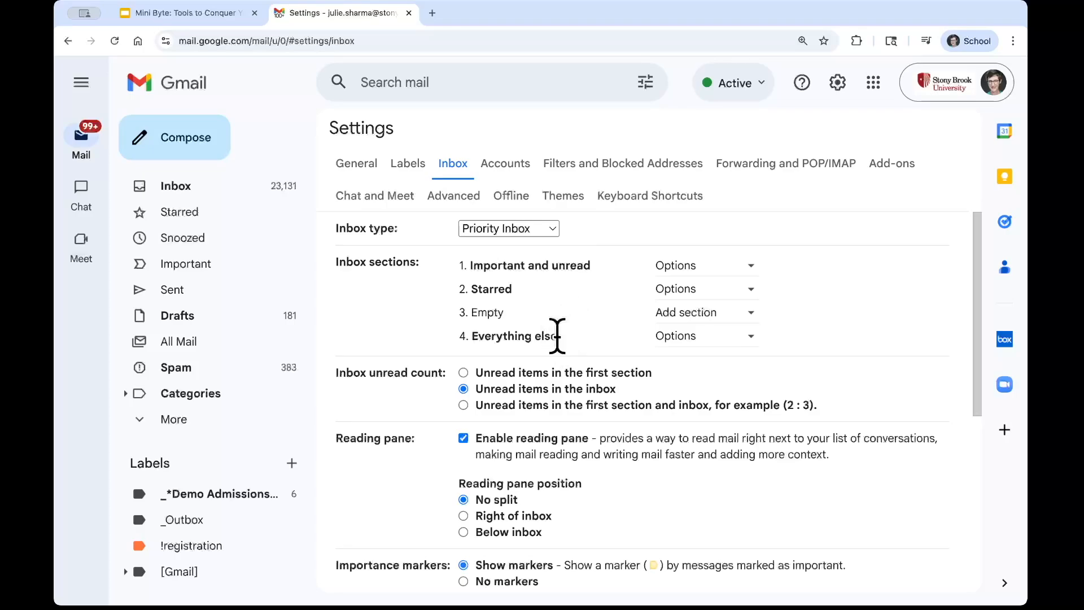
pyautogui.click(718, 266)
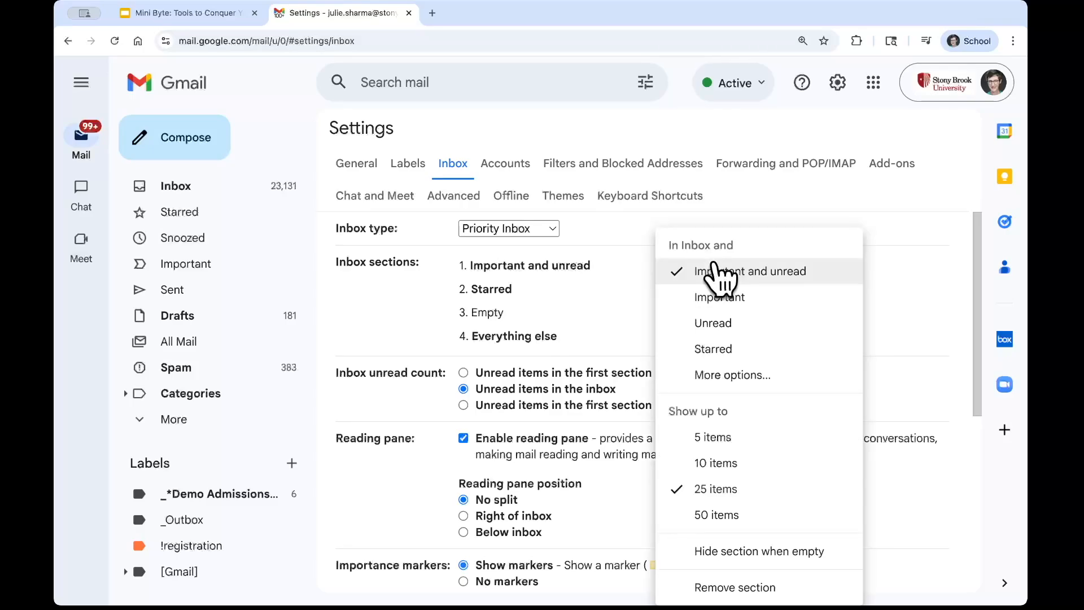
pyautogui.click(794, 377)
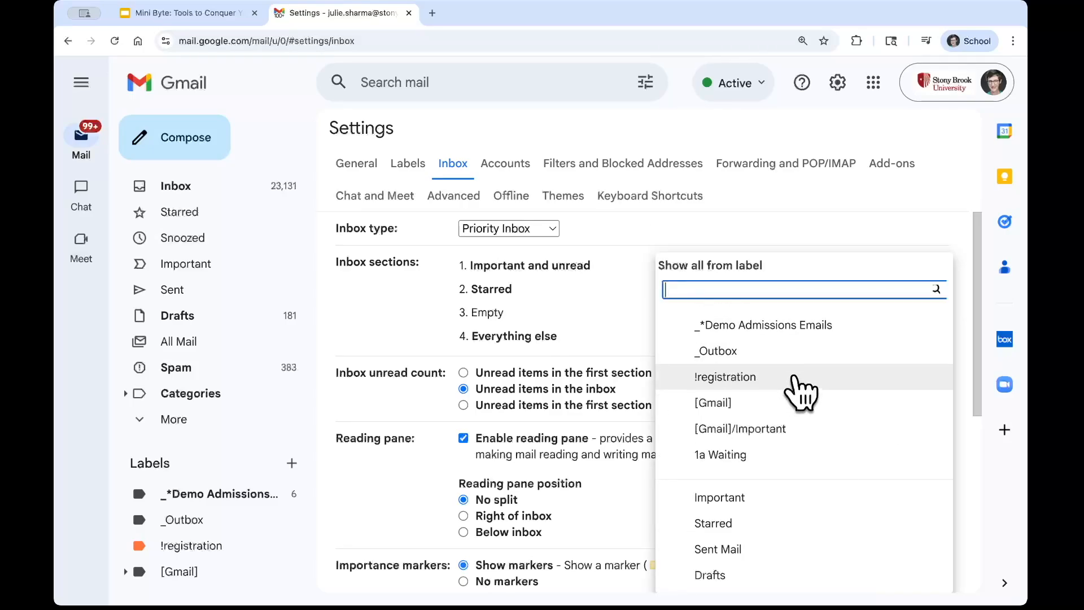
pyautogui.click(819, 329)
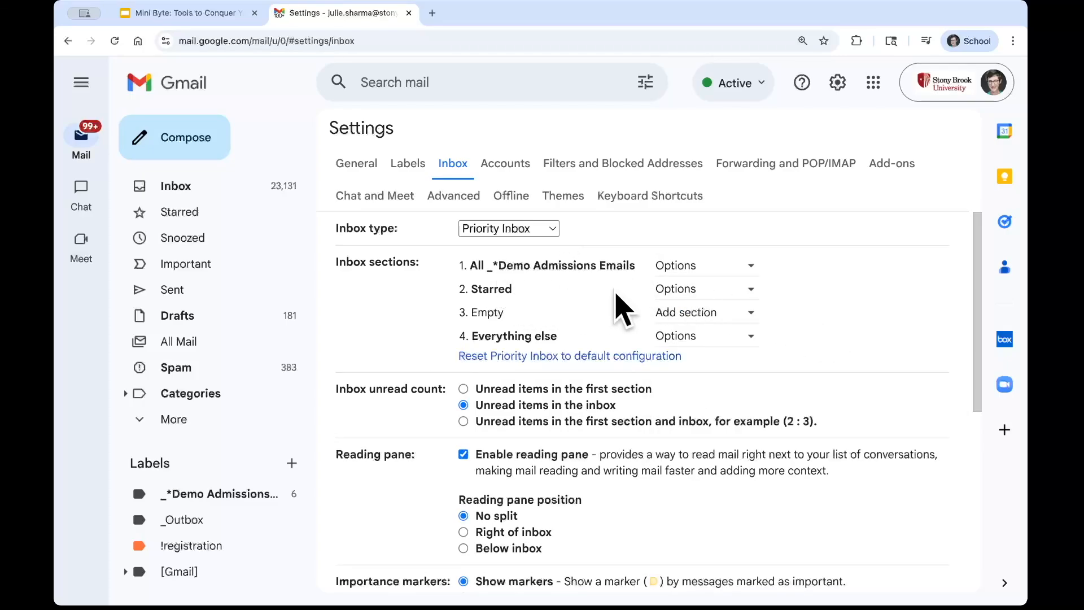
# - Set the second Priority Inbox section to show all Drafts and save the inbox settings
pyautogui.click(680, 291)
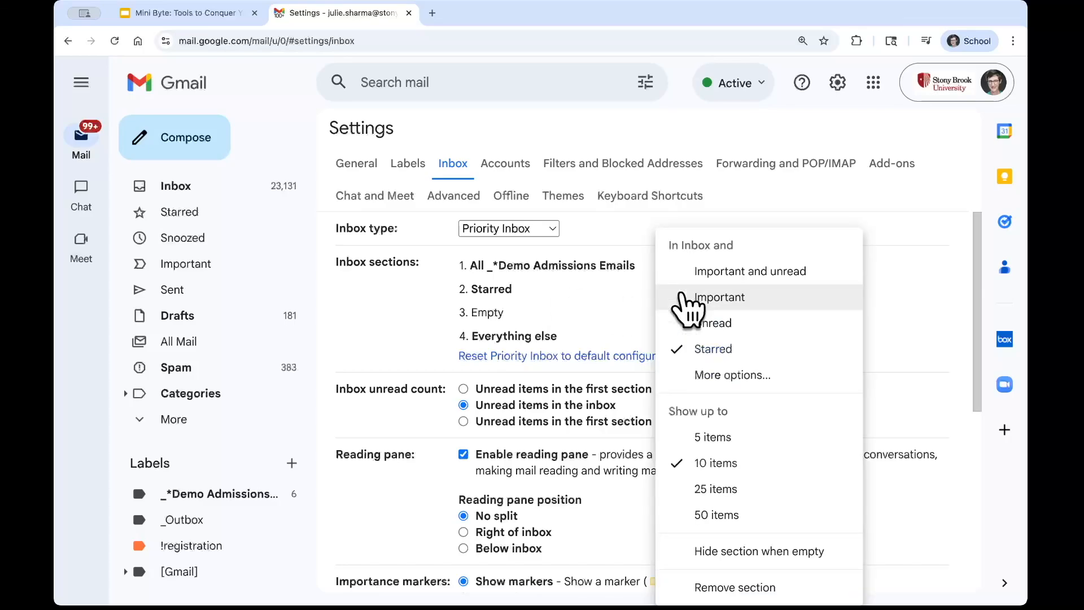
pyautogui.press('Escape')
pyautogui.click(696, 291)
pyautogui.click(767, 378)
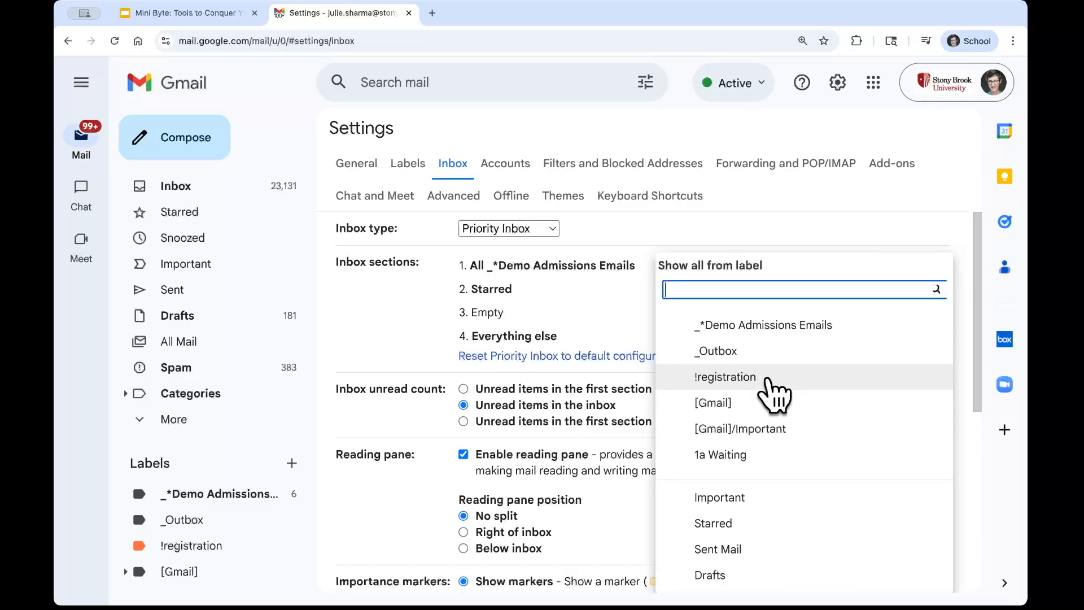
pyautogui.click(796, 574)
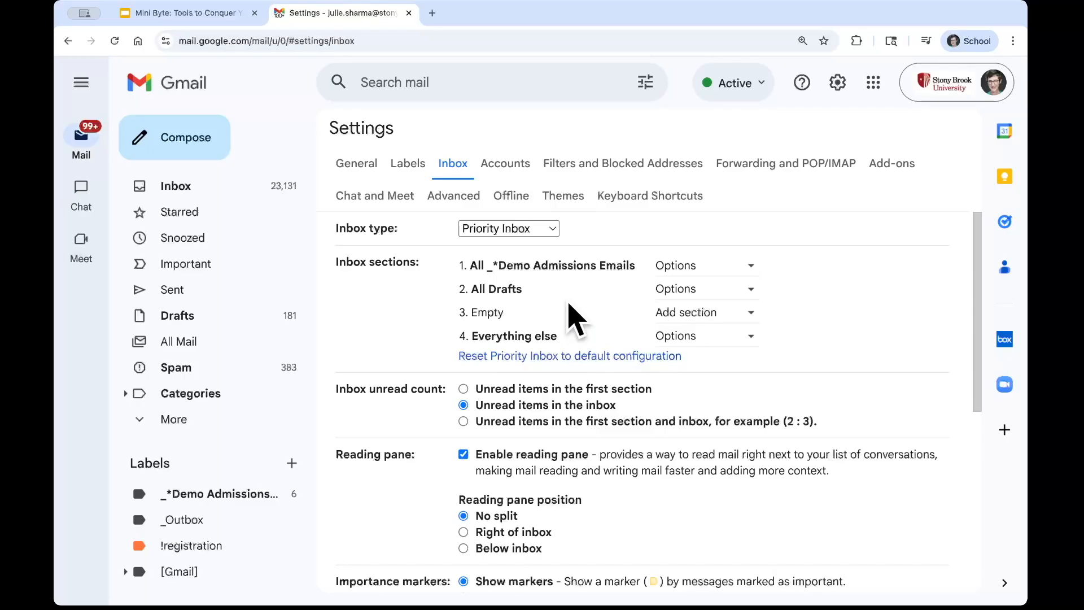
pyautogui.scroll(-1, 618, 320)
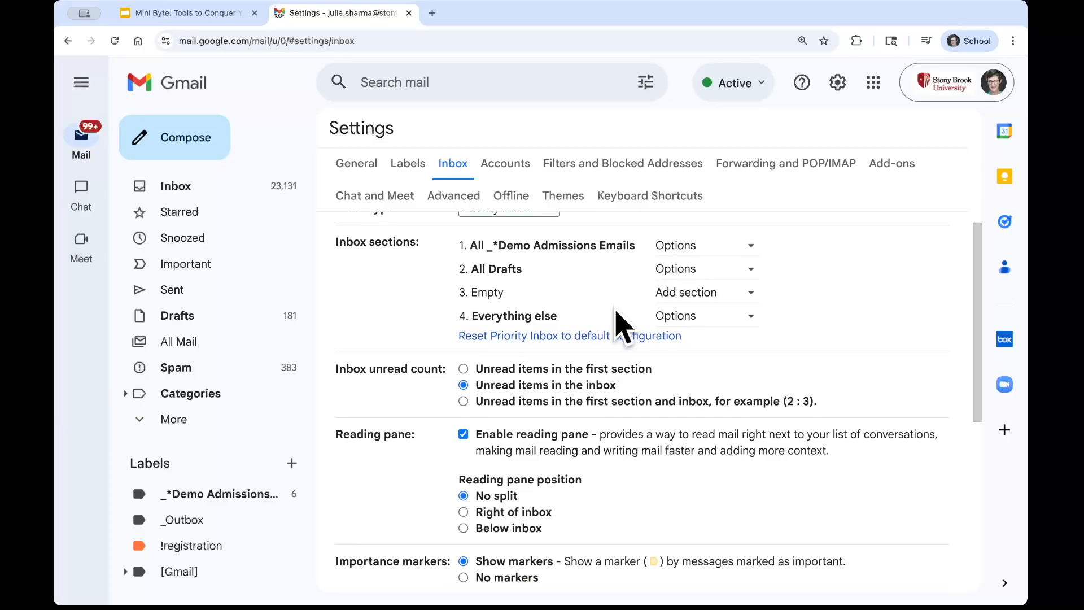
pyautogui.scroll(1, 616, 311)
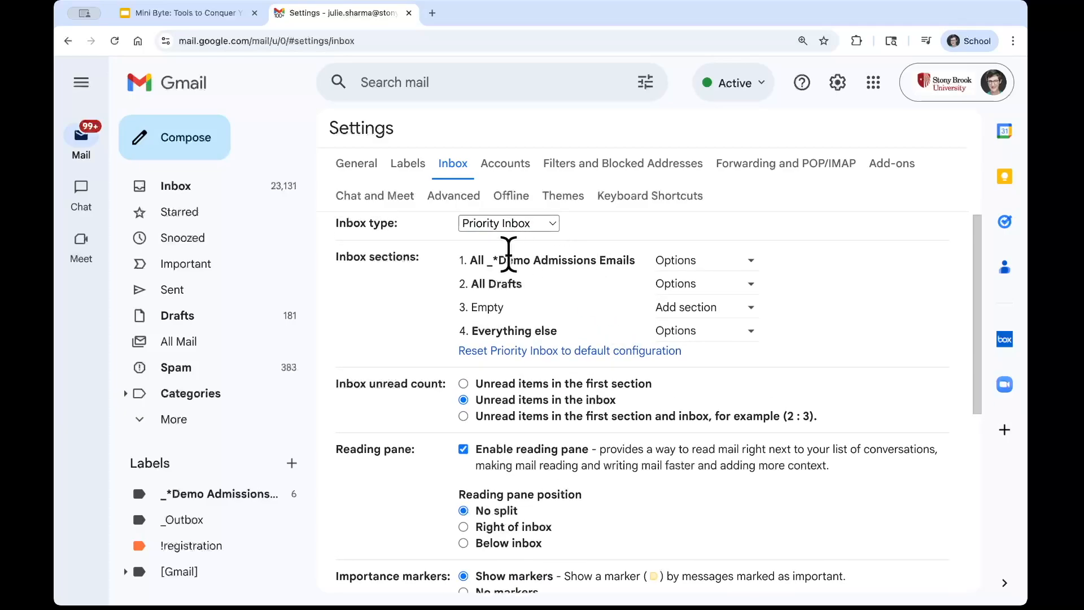
pyautogui.scroll(-6, 621, 338)
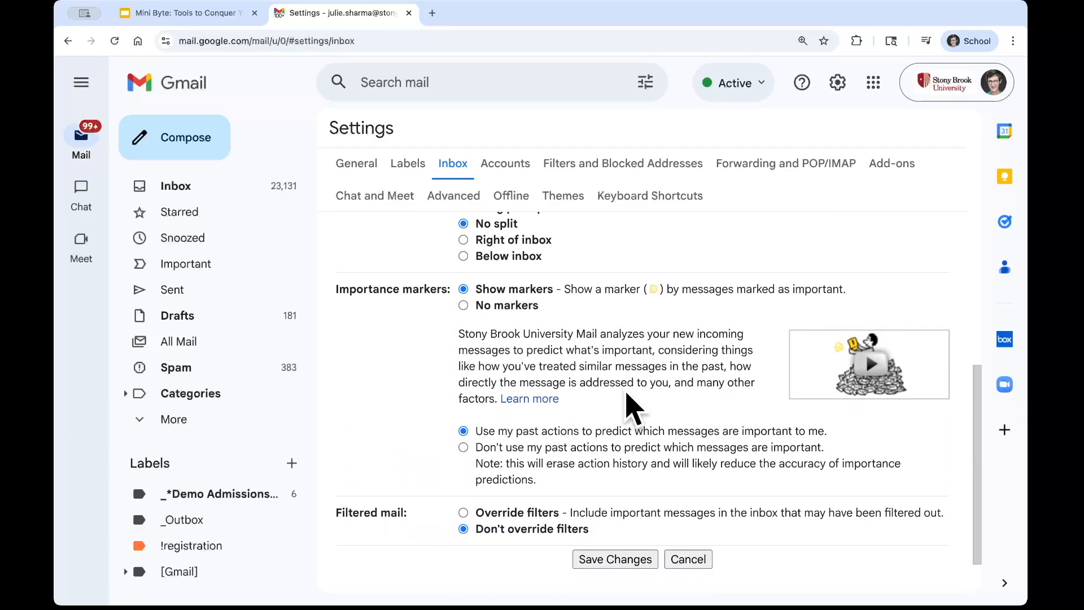
pyautogui.click(628, 504)
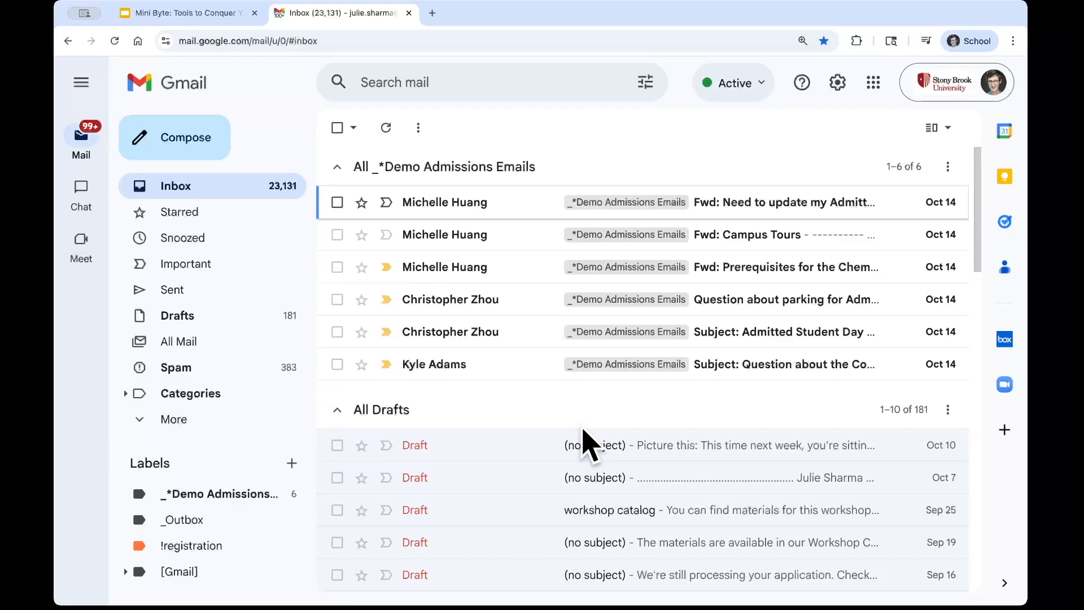
# - Open the forwarded email about updating the Admitted Student Day RSVP and send a reply
pyautogui.click(488, 206)
pyautogui.click(426, 513)
pyautogui.click(437, 567)
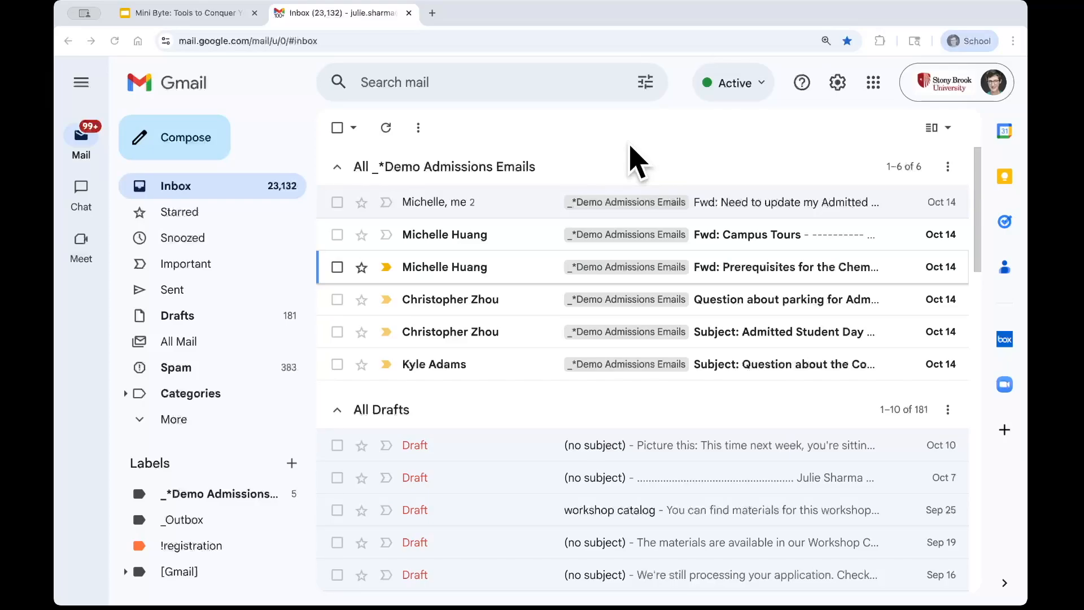
# - Start a new message and delete the whole signature block from its body
pyautogui.click(175, 144)
pyautogui.click(763, 361)
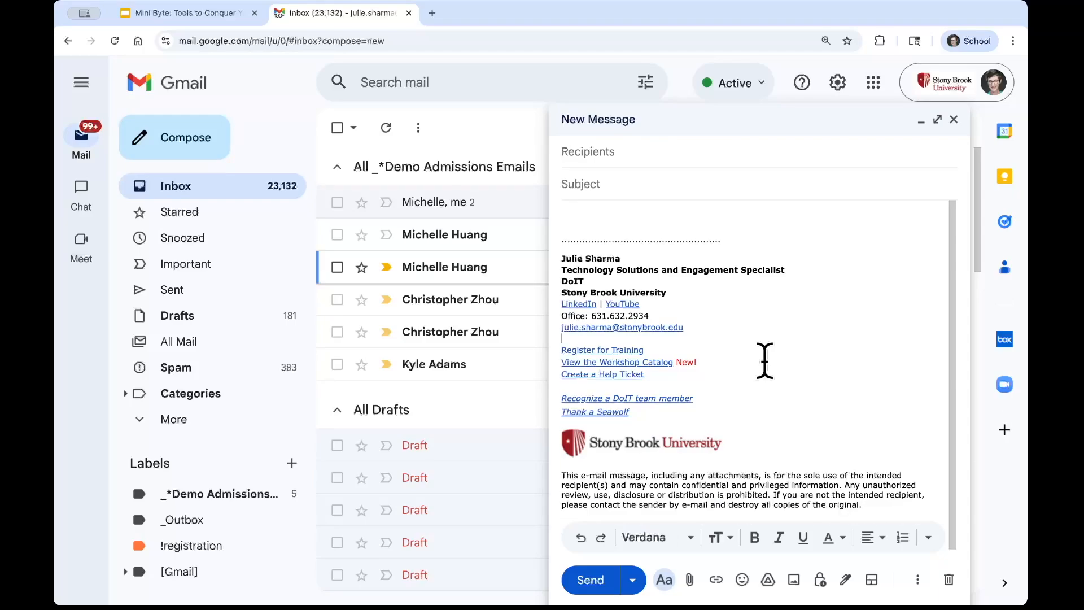
pyautogui.click(731, 238)
pyautogui.hotkey('ctrl', 'a')
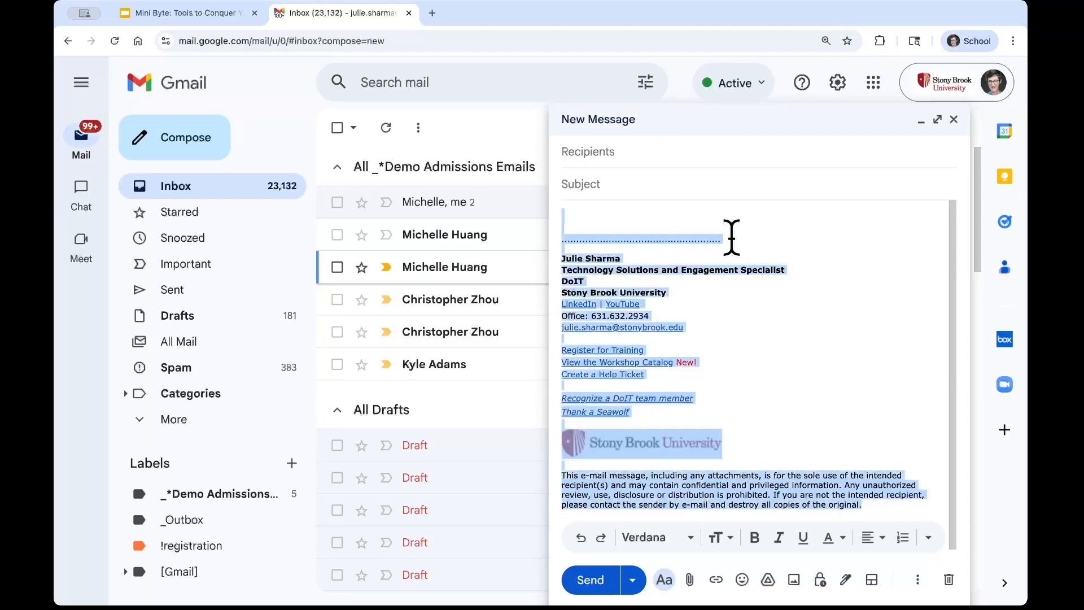
pyautogui.press('BackSpace')
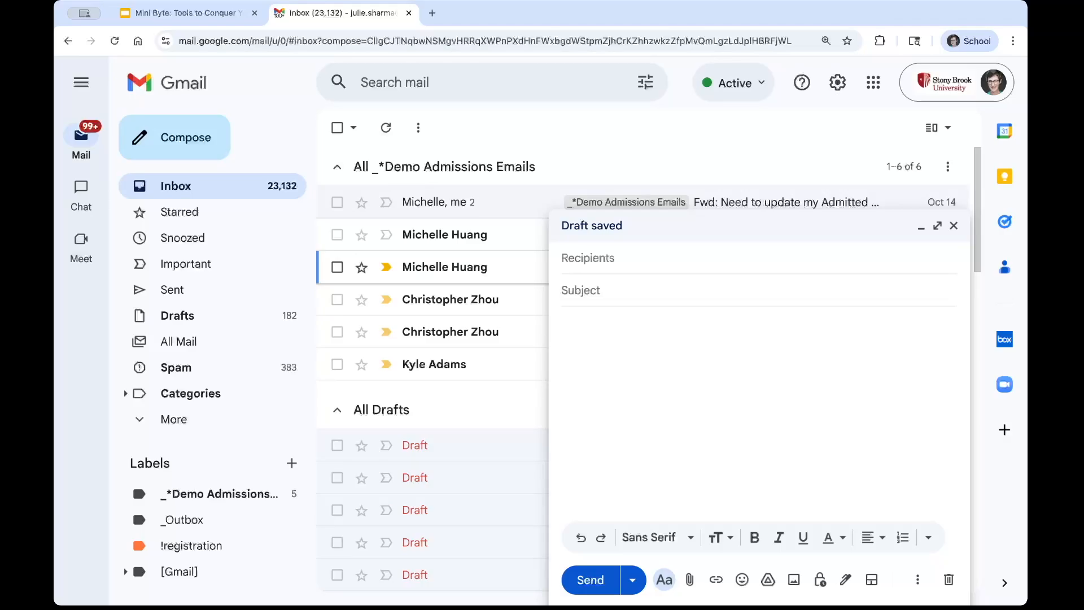
# - Fill the message body with the Admitted Student Day confirmation text, from "Dear [Admitted Student Name]," through "Best regards,"
pyautogui.press('super+Tab')
pyautogui.click(599, 407)
pyautogui.write("Dear [Admitted Student Name], Congratulations again on your admission to Stony Brook University! We are thrilled that you'll be joining us for Admitted Student Day. Date:   Saturday, April 30th, 2026 Time: Check-in begins at 9:00 AM / Program runs until 3:00 PM Check-In: Island Federal Arena Parking: Free parking is available in the Arena Garage (P1) and the South P Lot. Look for the large red banners!  Best regards,")
pyautogui.scroll(1, 660, 321)
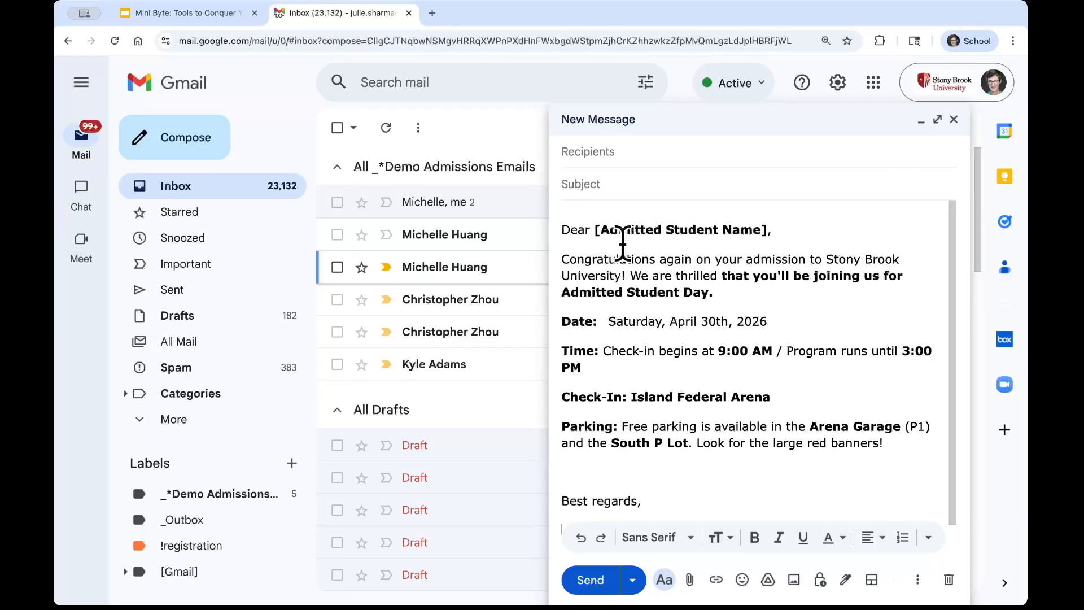
pyautogui.click(600, 234)
pyautogui.press('Left')
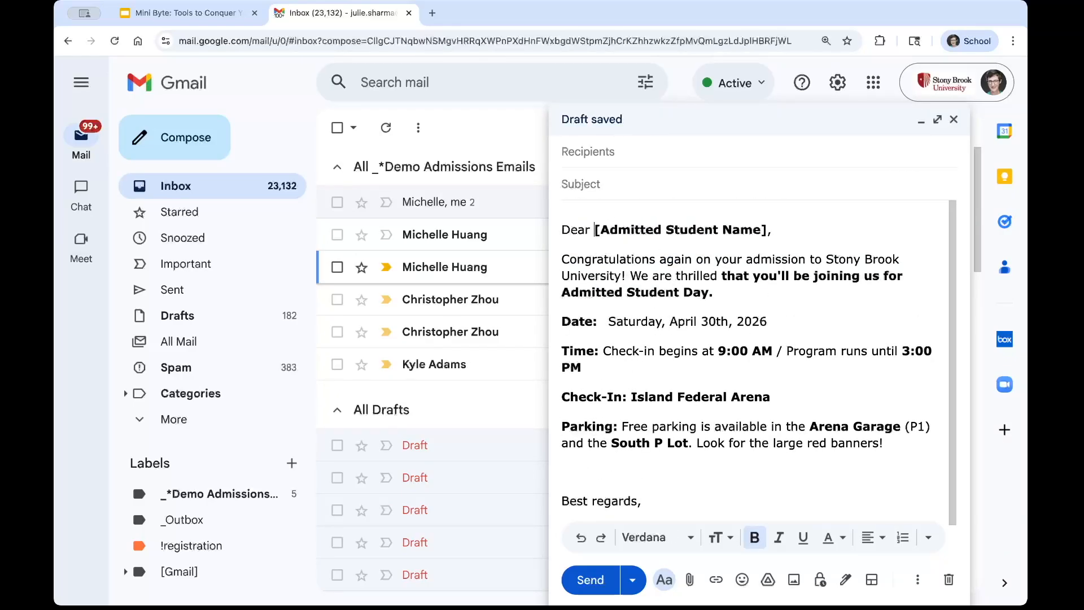
# - Enter the subject "Your RSVP is Confirmed! Stony Brook Admitted Student Day - Saturday, April 30th"
pyautogui.press('super+Tab')
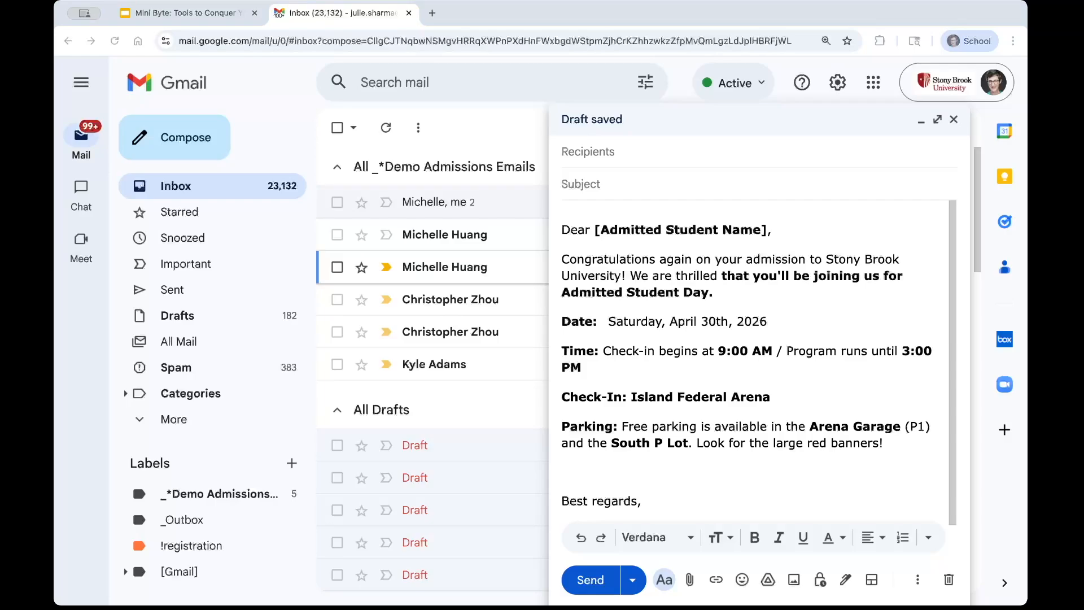
pyautogui.click(616, 179)
pyautogui.click(618, 178)
pyautogui.write('Your RSVP is Confirmed! Stony Brook Admitted Student Day - Saturday, April 30th')
# - Save the RSVP confirmation draft as a new template, keeping its subject line as the template name
pyautogui.scroll(-1, 698, 293)
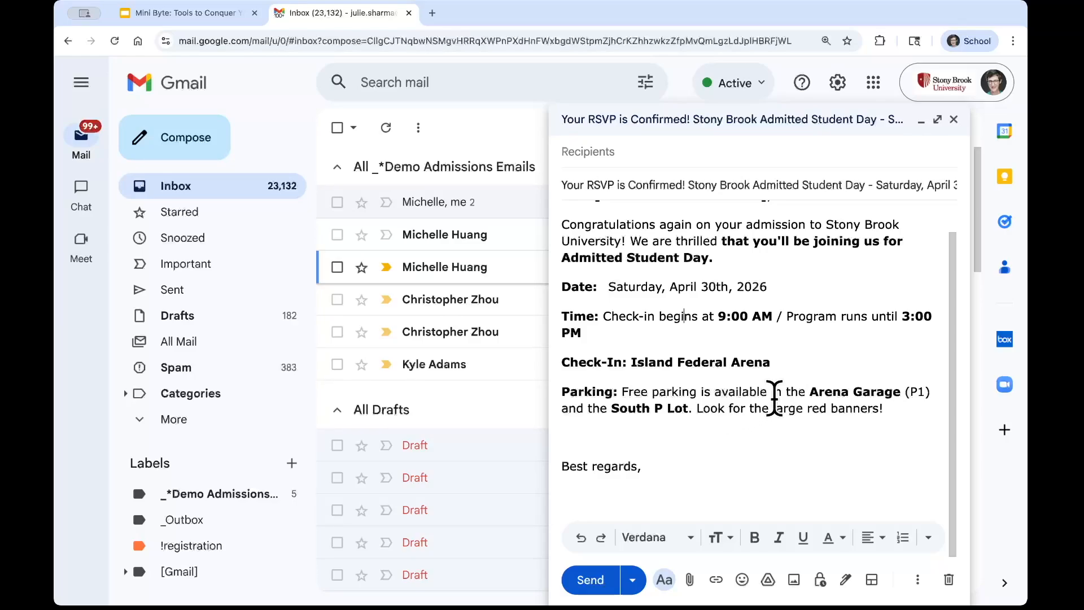
pyautogui.click(918, 581)
pyautogui.moveTo(898, 480)
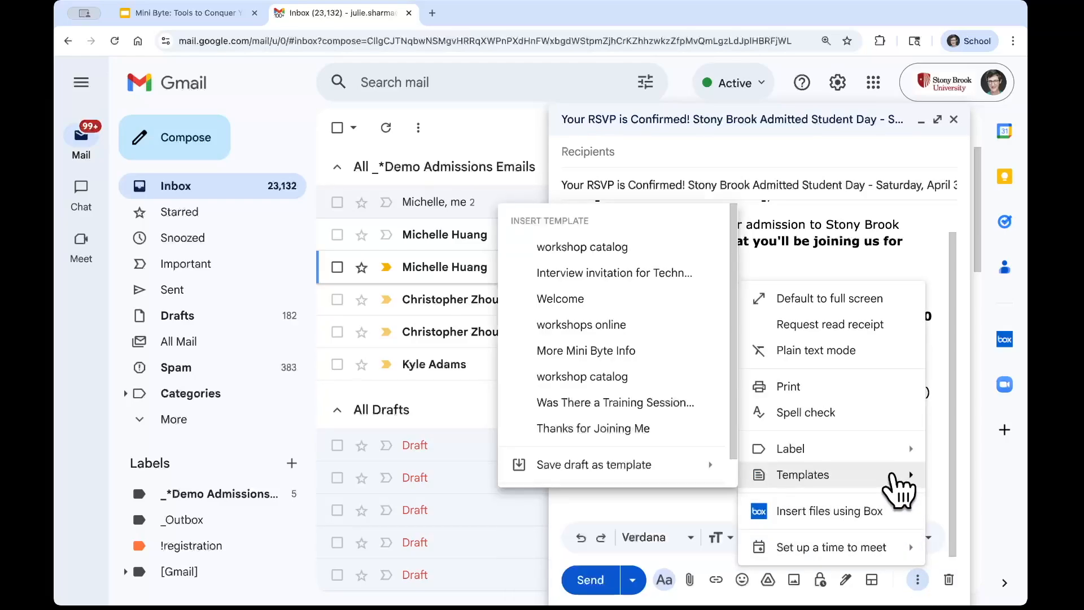
pyautogui.moveTo(649, 474)
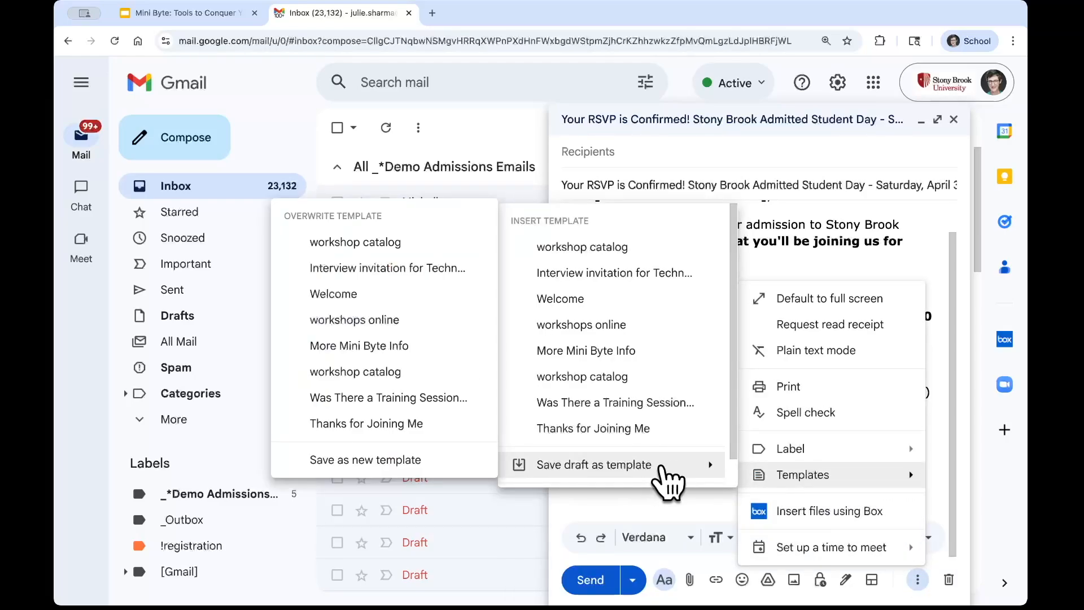
pyautogui.click(452, 460)
pyautogui.hscroll(3, 572, 326)
pyautogui.hscroll(-3, 573, 326)
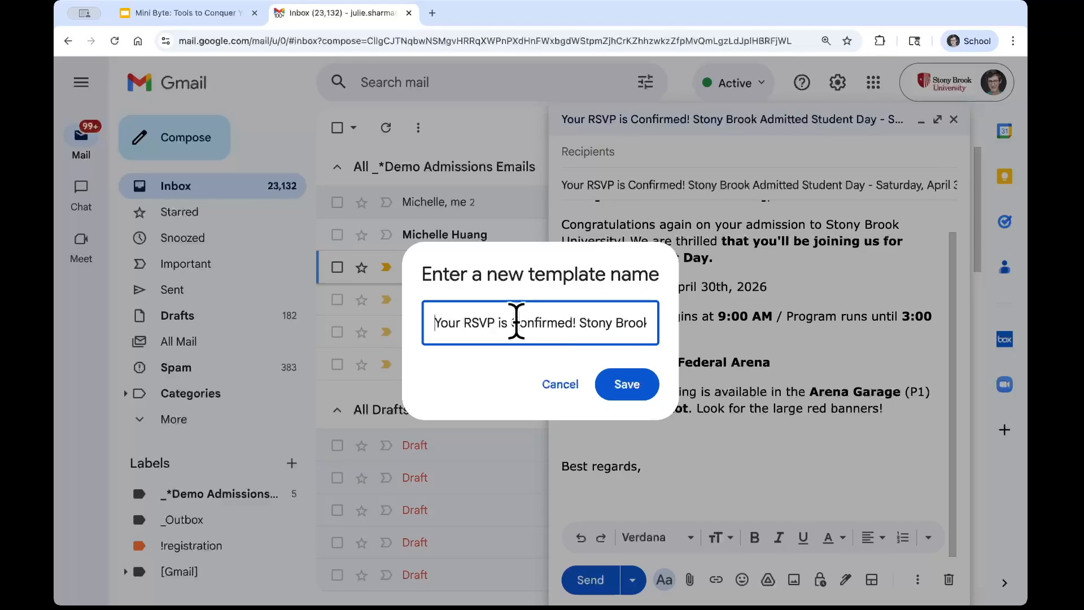
pyautogui.click(626, 388)
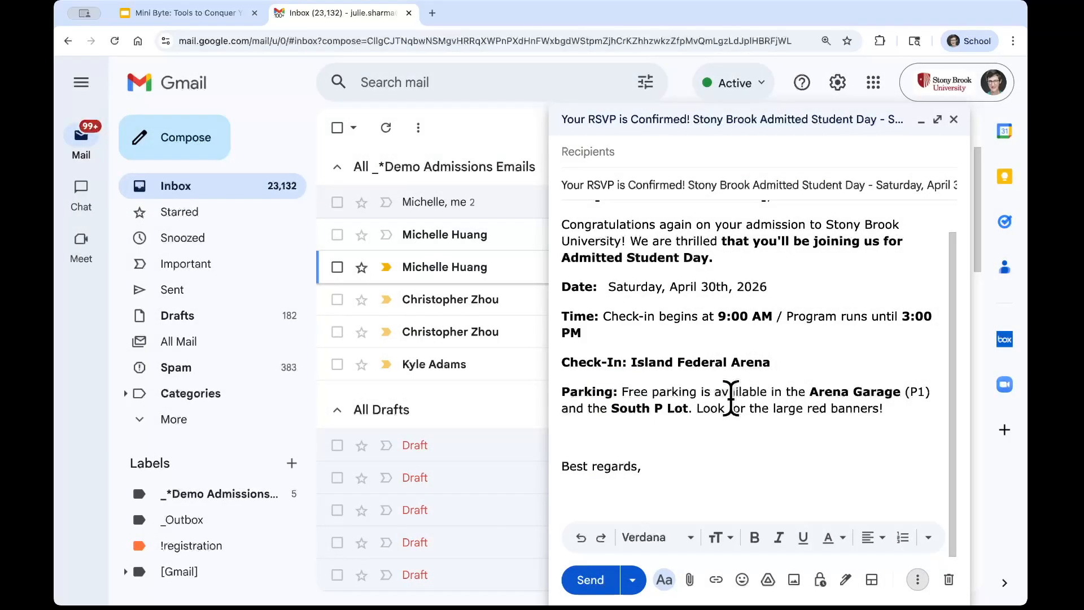
# - Minimize the draft, open the "Question about parking for Admitted Student Day" email and insert the "Your RSVP is Confirmed!" template in a reply
pyautogui.click(920, 125)
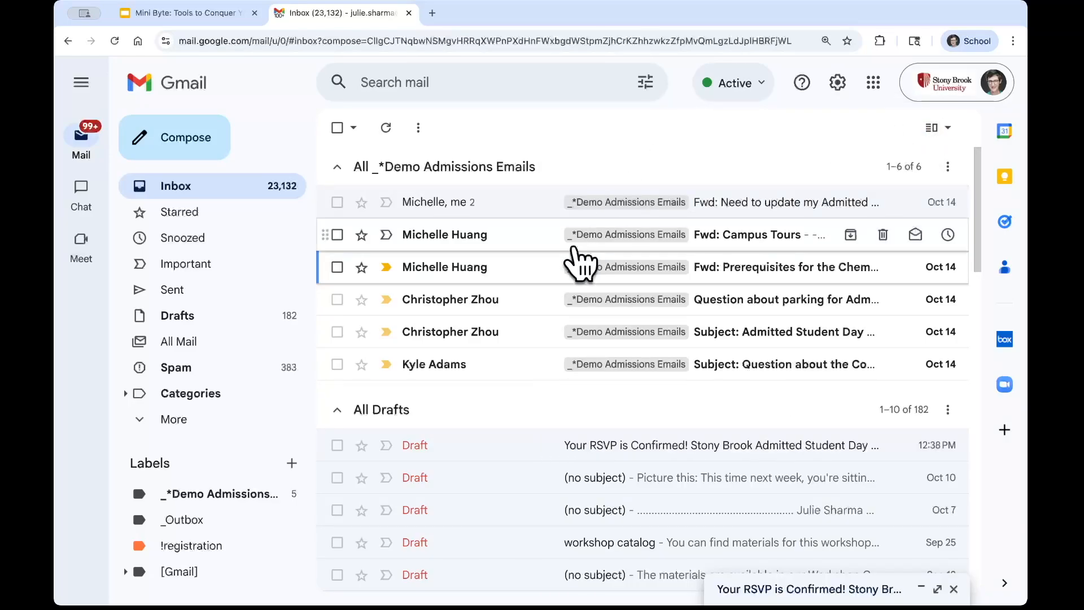
pyautogui.click(525, 299)
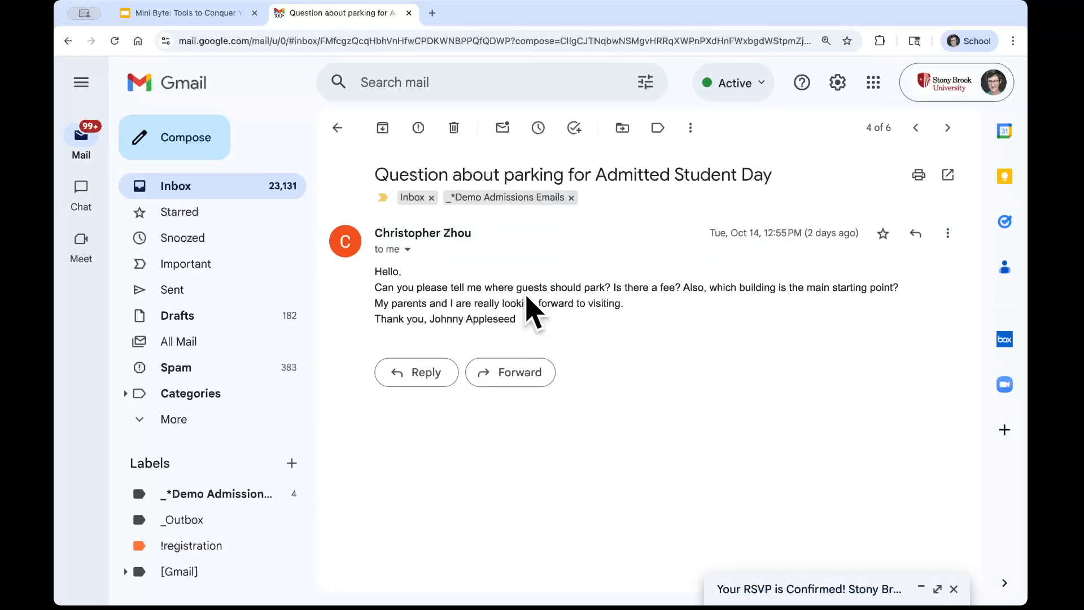
pyautogui.click(415, 372)
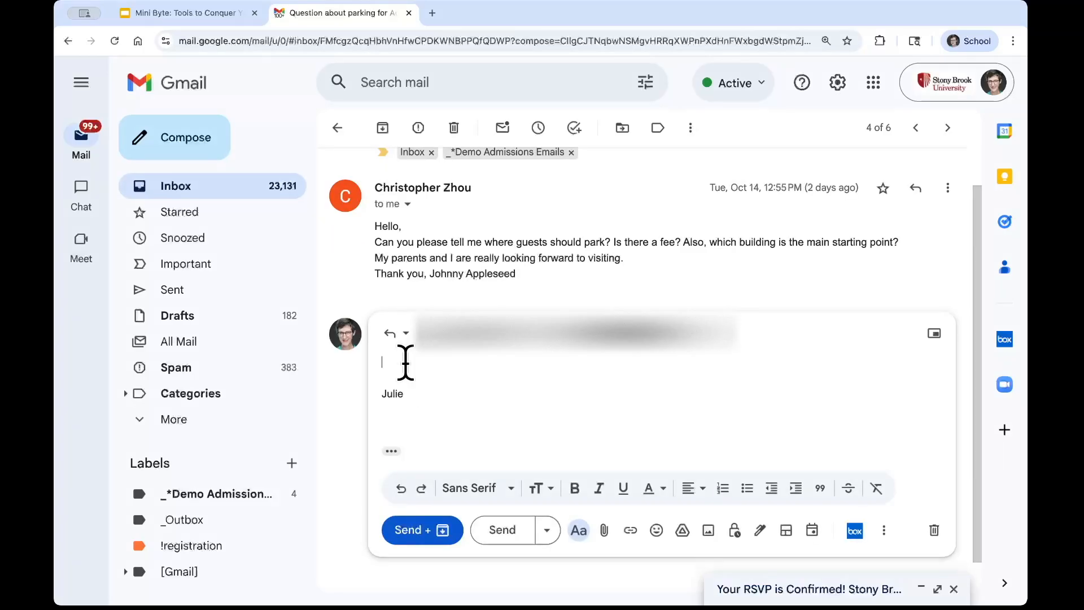
pyautogui.click(884, 530)
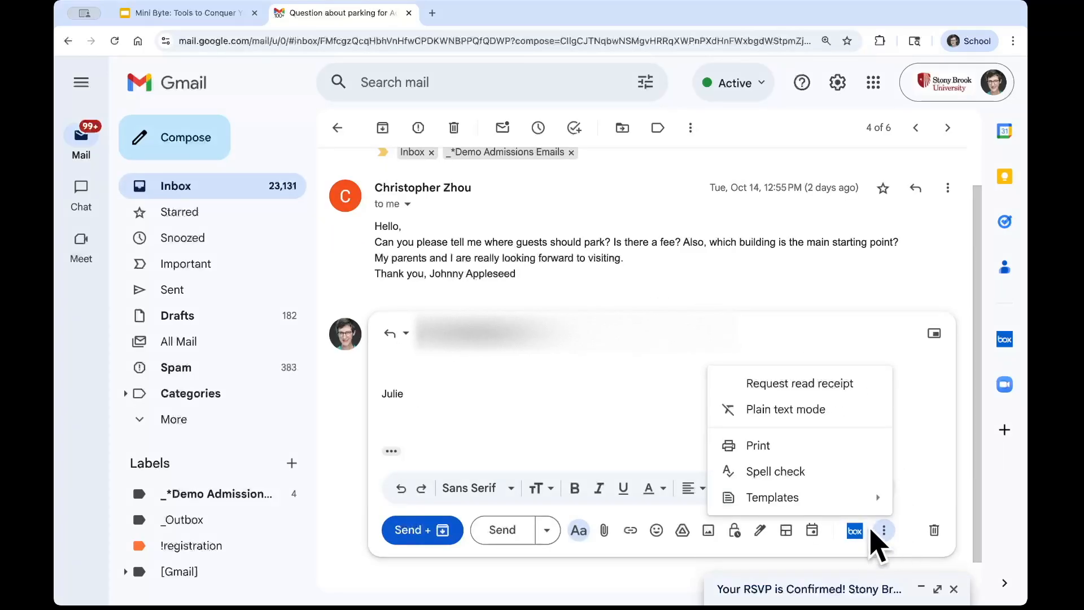
pyautogui.moveTo(862, 509)
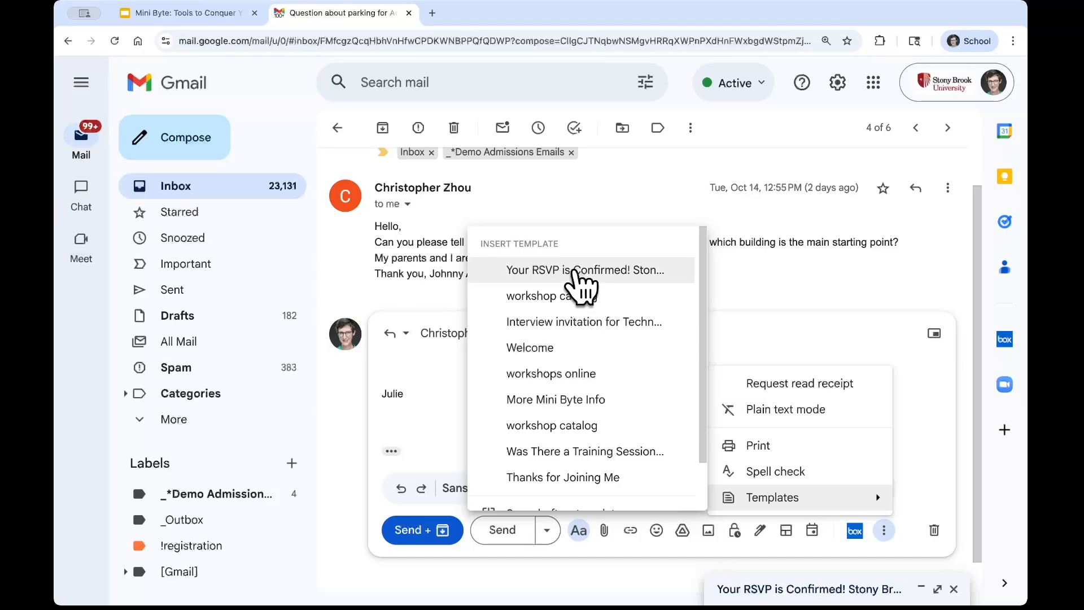
pyautogui.click(575, 272)
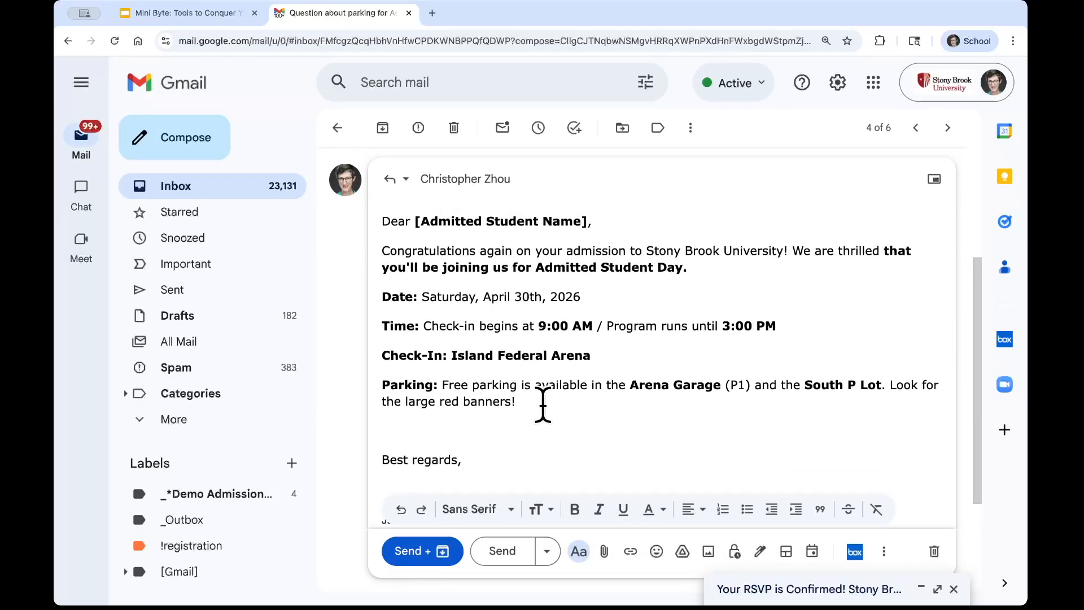
# - Replace the "[Admitted Student Name]," placeholder in the greeting with the student's first name, and send the reply while archiving the conversation
pyautogui.scroll(1, 543, 404)
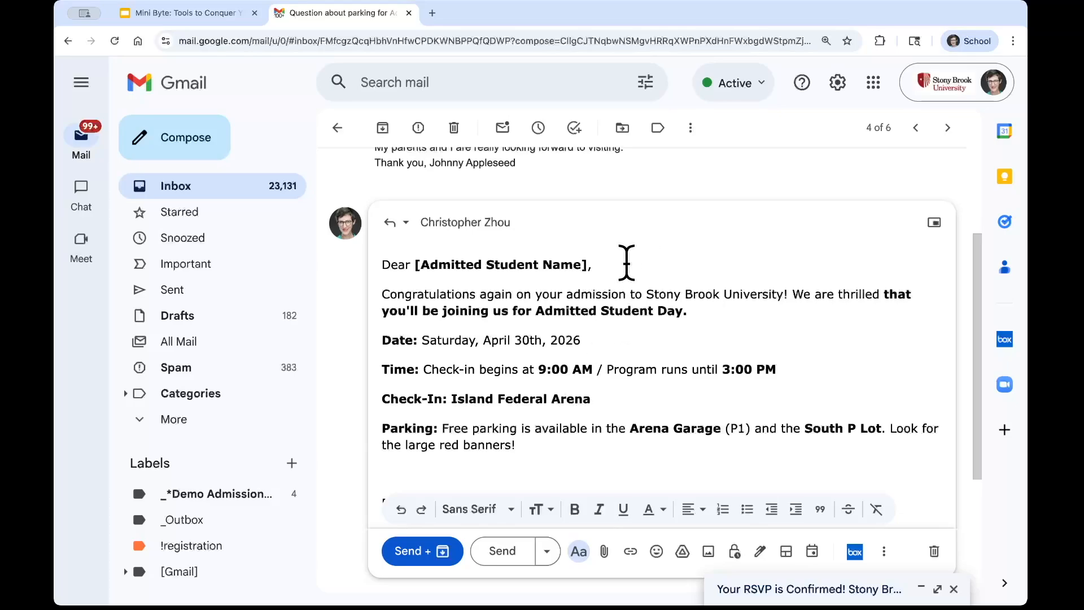
pyautogui.moveTo(589, 265); pyautogui.dragTo(416, 265)
pyautogui.press('BackSpace')
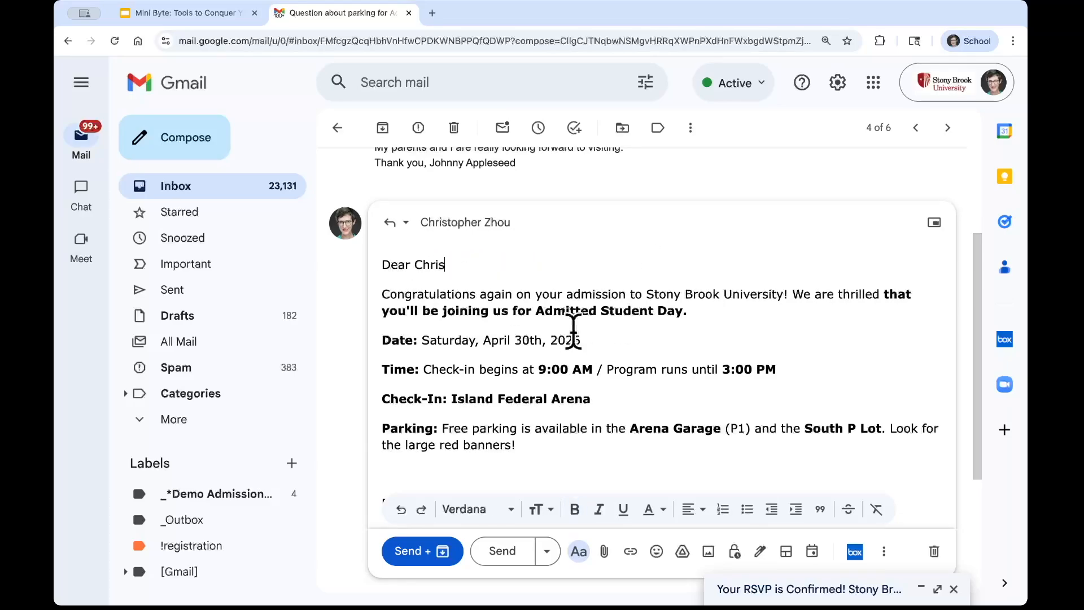
pyautogui.scroll(-1, 573, 330)
pyautogui.scroll(-1, 573, 330)
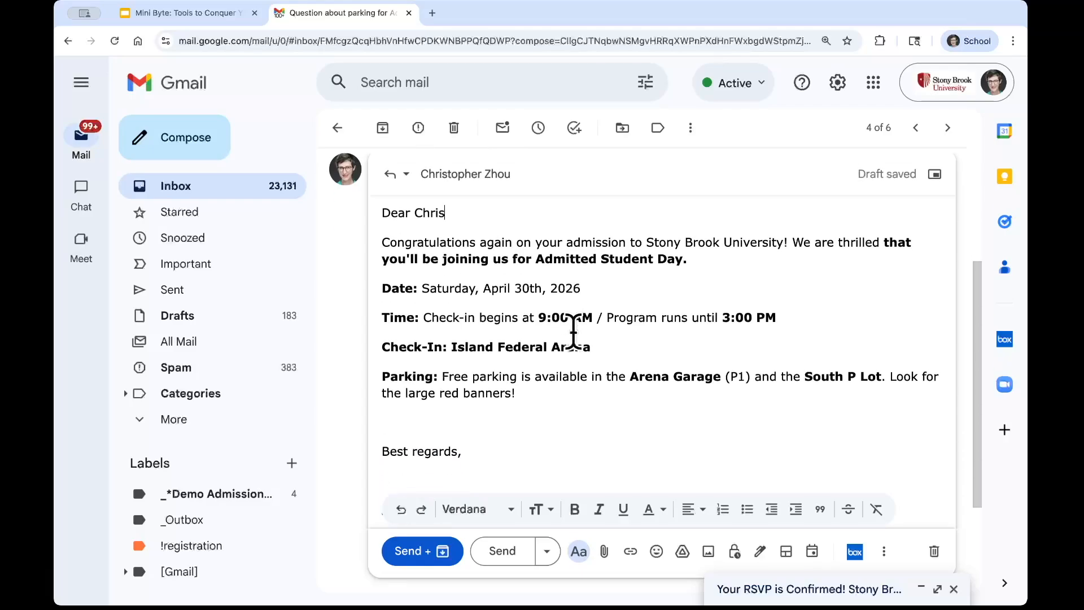
pyautogui.click(442, 551)
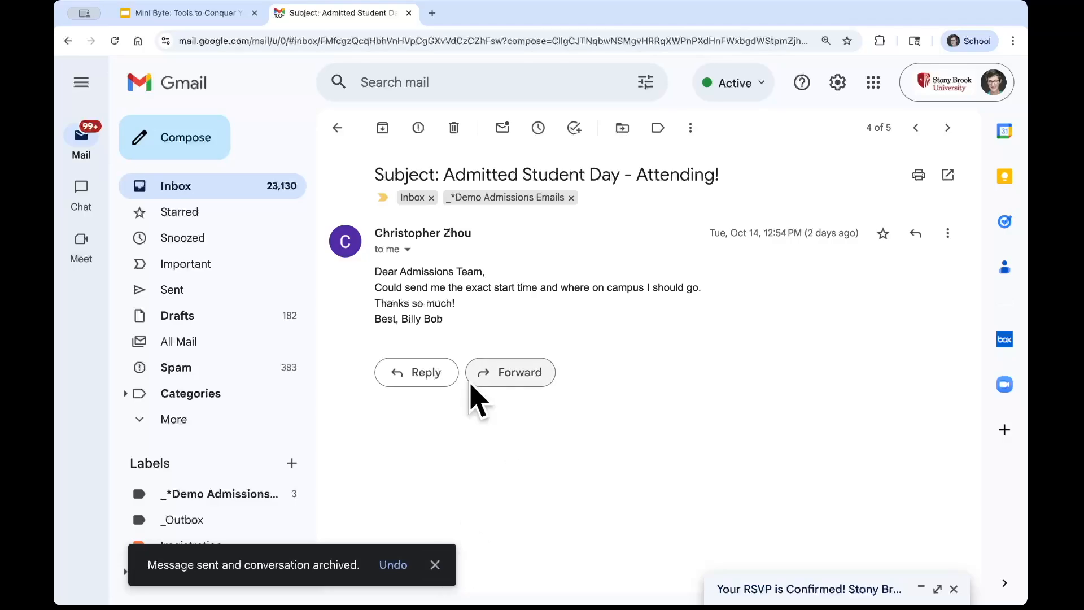
# - Reply to the "Admitted Student Day - Attending!" email and insert the "Your RSVP is Confirmed!" template
pyautogui.click(417, 372)
pyautogui.click(879, 529)
pyautogui.moveTo(861, 498)
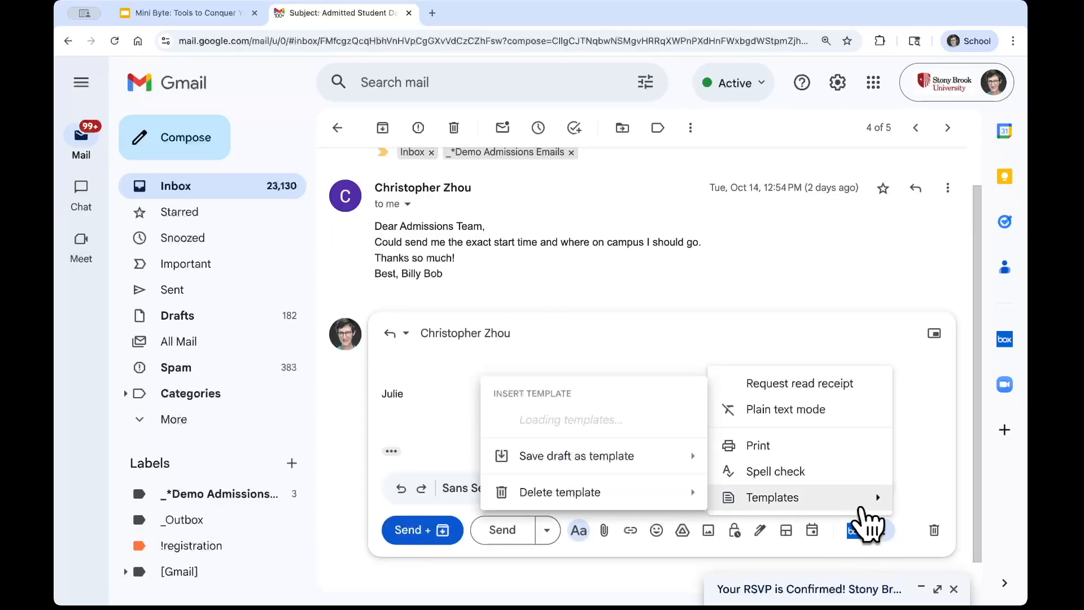
pyautogui.click(611, 272)
pyautogui.scroll(-3, 602, 339)
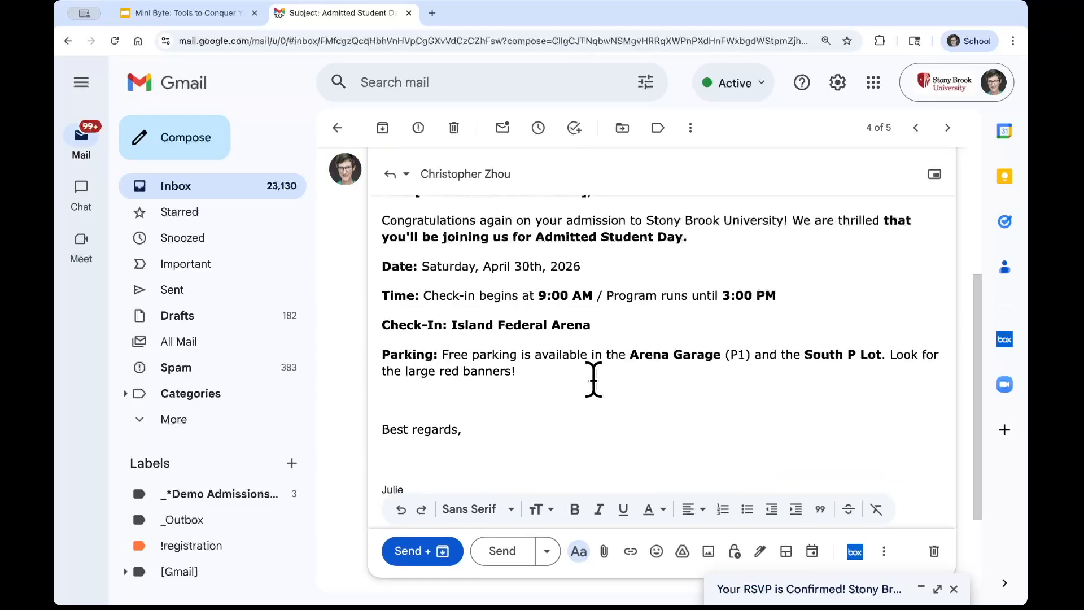